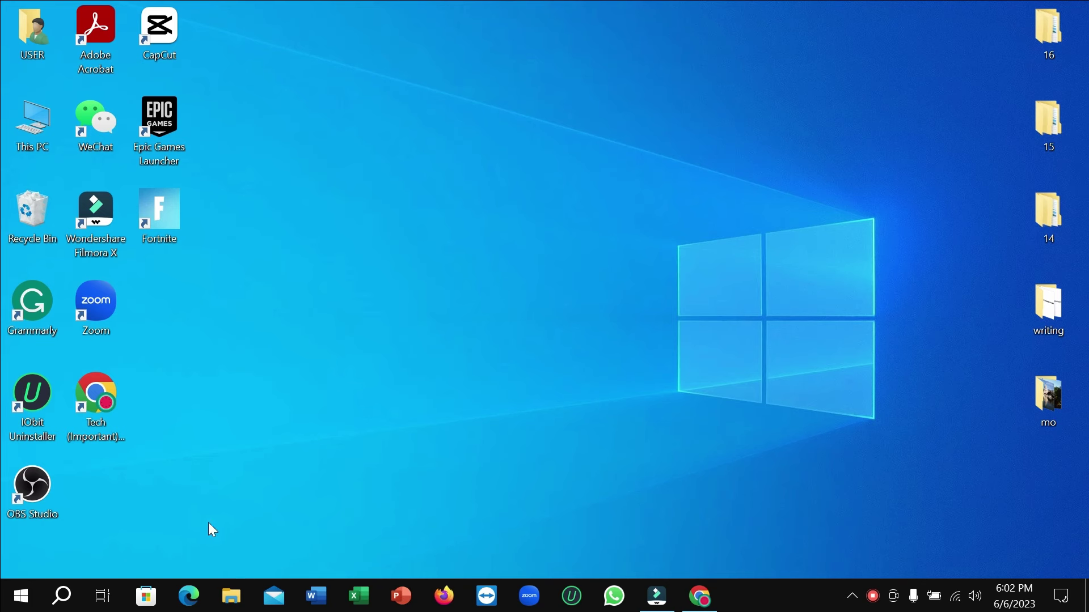
Step: Launch Microsoft Store from the taskbar and browse its home page to Top paid games
{"action": "left_click", "coordinate": [145, 597]}
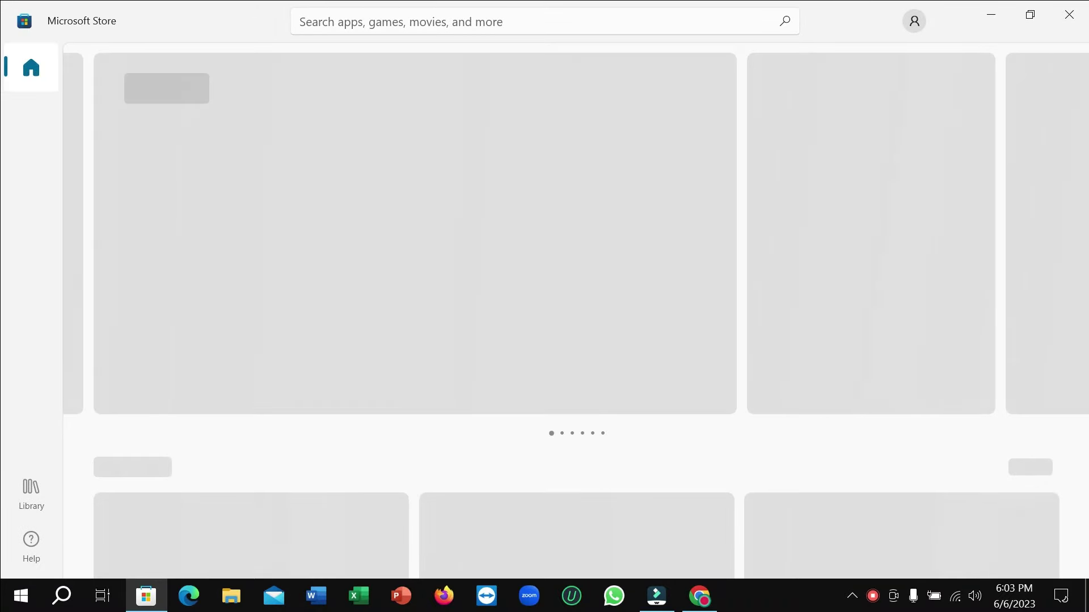
{"action": "scroll", "coordinate": [241, 465], "scroll_direction": "down", "scroll_amount": 3}
{"action": "scroll", "coordinate": [241, 465], "scroll_direction": "down", "scroll_amount": 4}
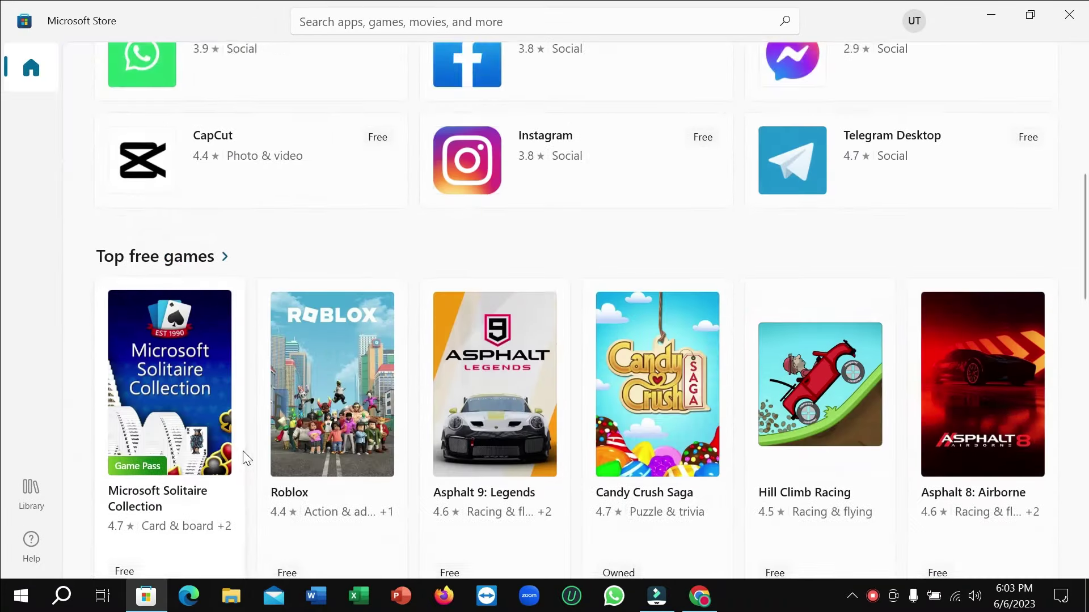
{"action": "scroll", "coordinate": [246, 442], "scroll_direction": "down", "scroll_amount": 4}
{"action": "scroll", "coordinate": [247, 442], "scroll_direction": "down", "scroll_amount": 4}
{"action": "scroll", "coordinate": [249, 442], "scroll_direction": "down", "scroll_amount": 3}
{"action": "scroll", "coordinate": [252, 442], "scroll_direction": "down", "scroll_amount": 2}
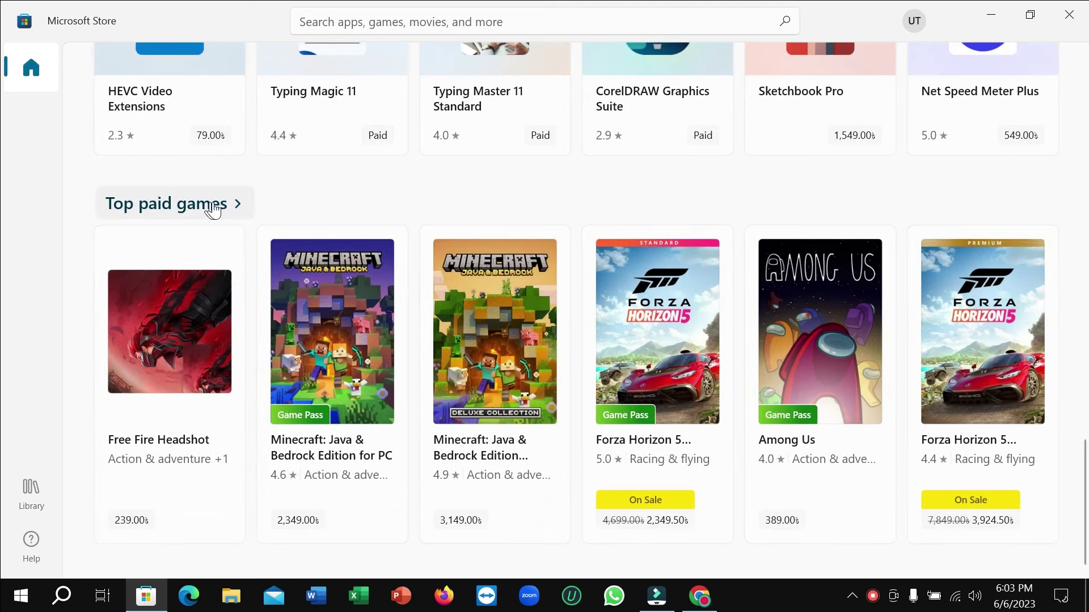
Step: Open the full Top paid games list and browse to Bus Simulator 21 Next Stop
{"action": "left_click", "coordinate": [236, 204]}
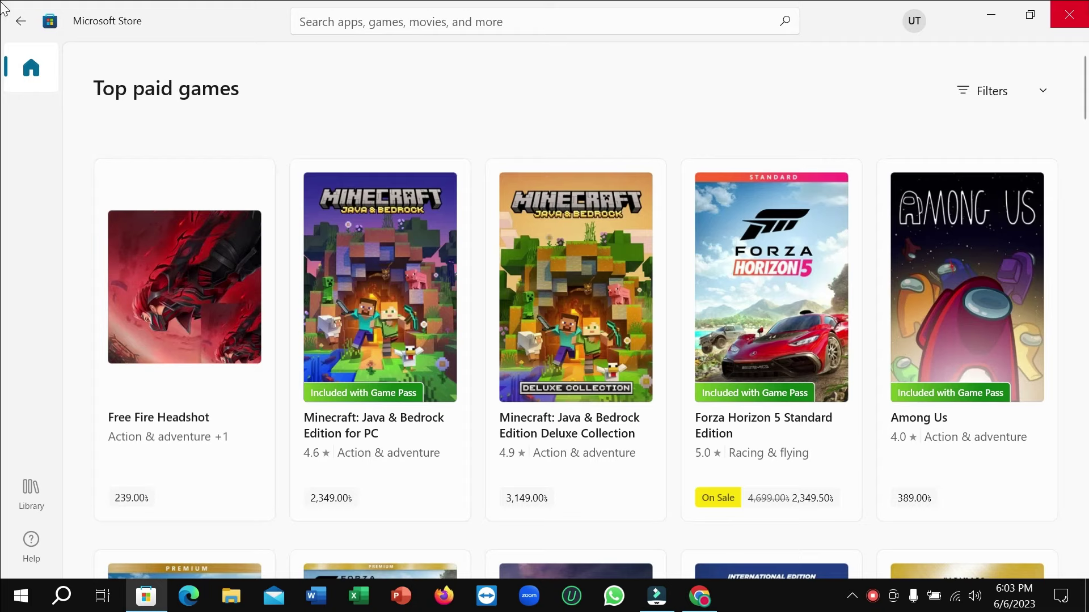
{"action": "scroll", "coordinate": [574, 353], "scroll_direction": "down", "scroll_amount": 5}
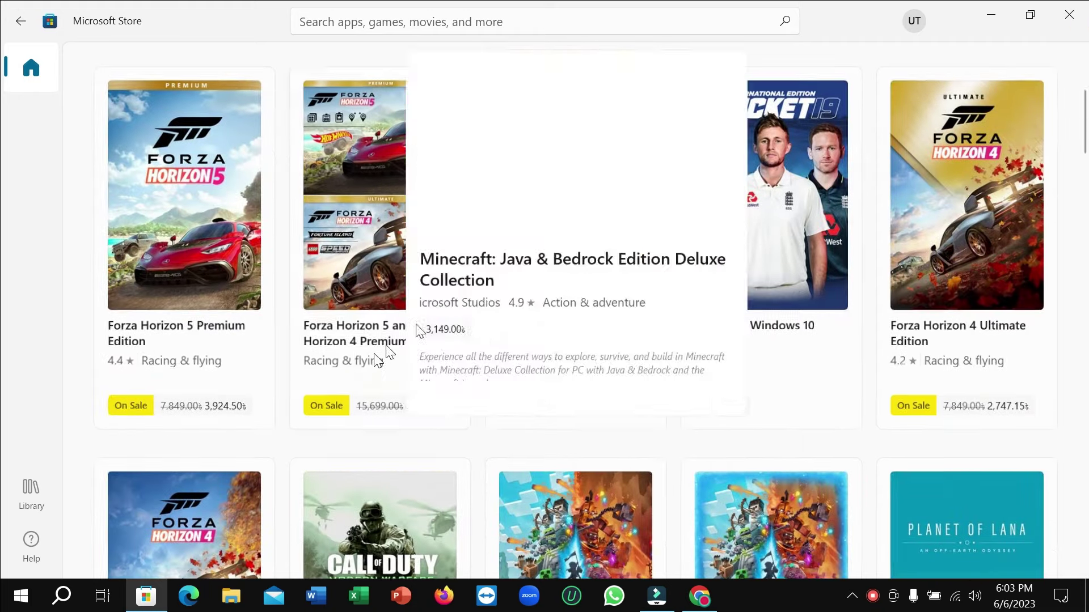
{"action": "scroll", "coordinate": [477, 324], "scroll_direction": "down", "scroll_amount": 4}
{"action": "scroll", "coordinate": [455, 294], "scroll_direction": "down", "scroll_amount": 4}
{"action": "scroll", "coordinate": [455, 294], "scroll_direction": "down", "scroll_amount": 4}
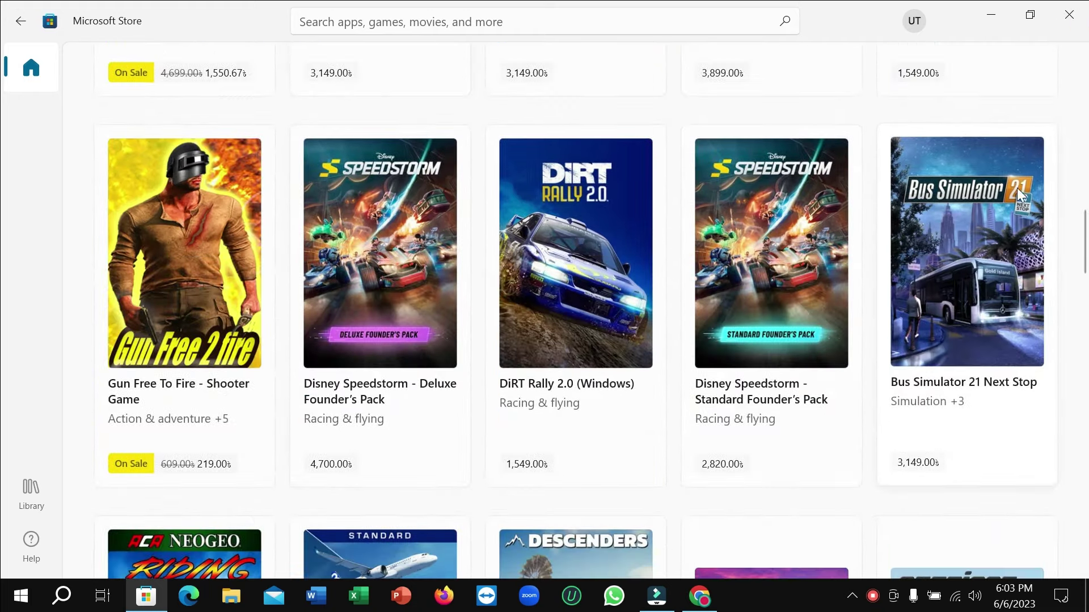
{"action": "mouse_move", "coordinate": [958, 247]}
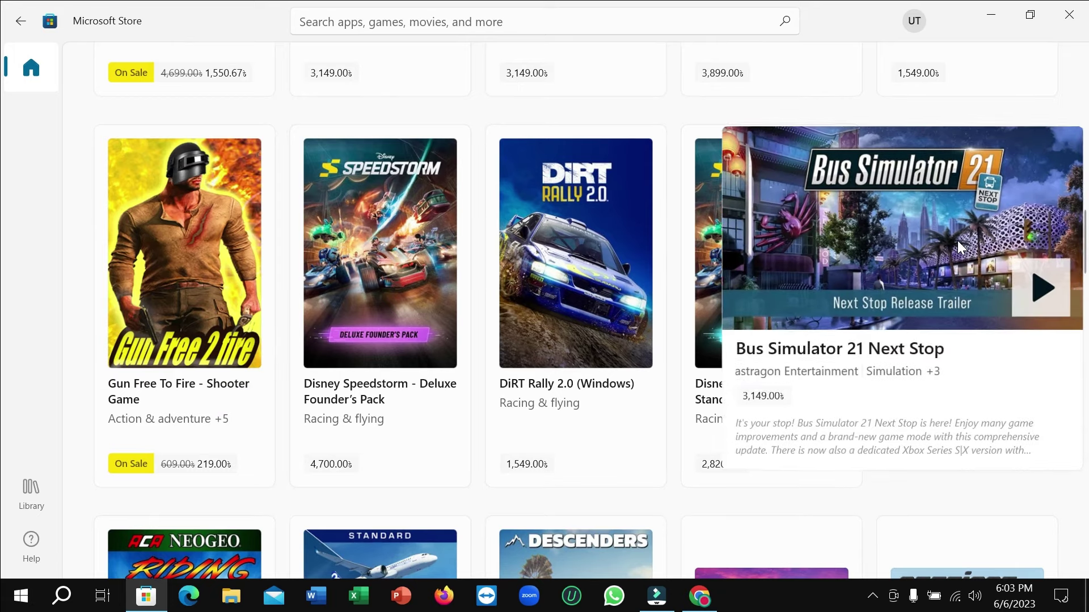
Step: Select the Bus Simulator 21 Next Stop tile in the Top paid games list
{"action": "left_click", "coordinate": [955, 233]}
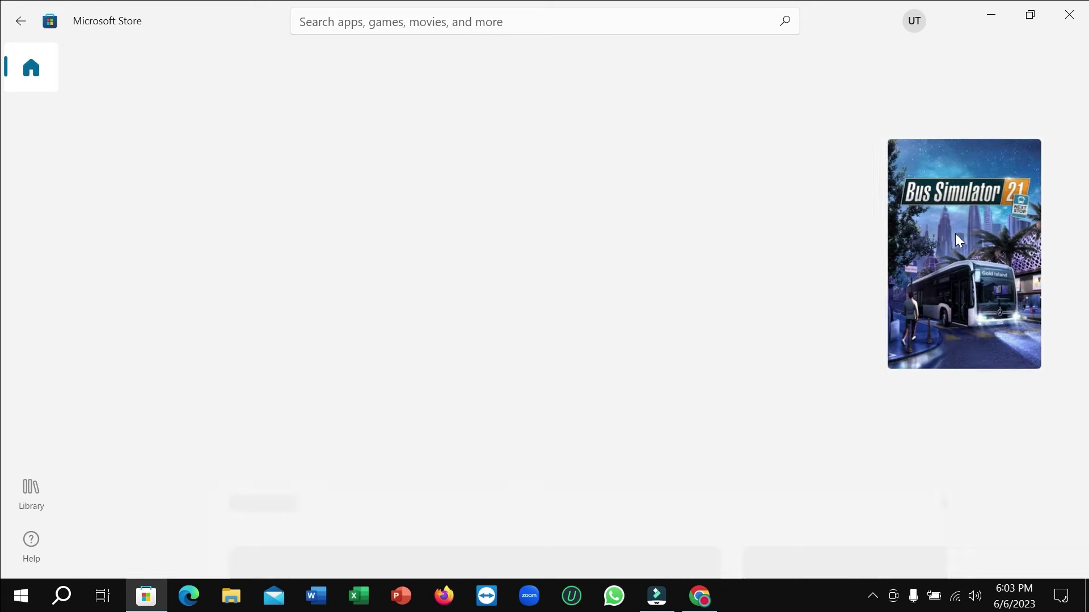